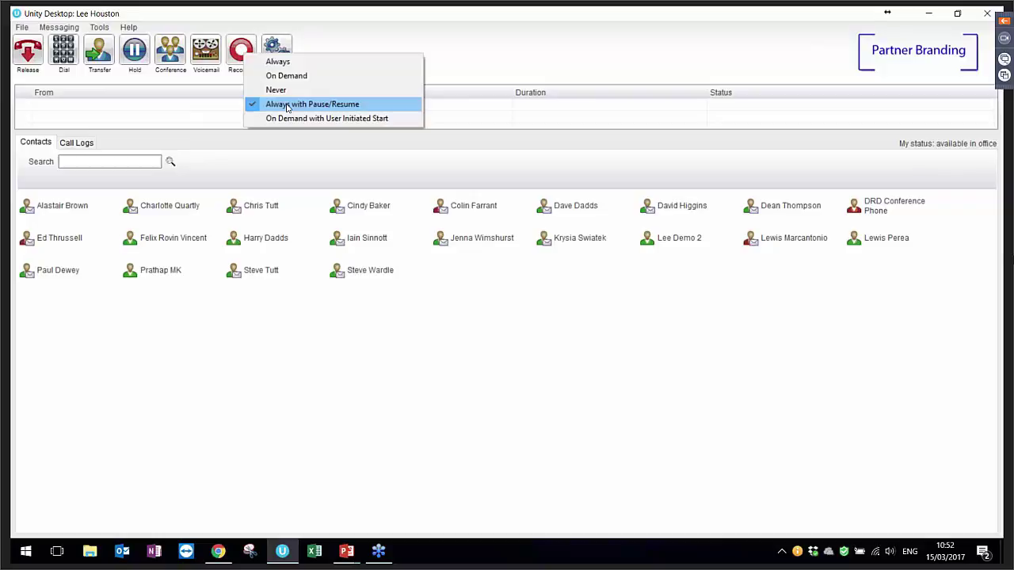
- Select the Always with Pause/Resume call recording mode and show the available recording modes again
left_click(287, 108)
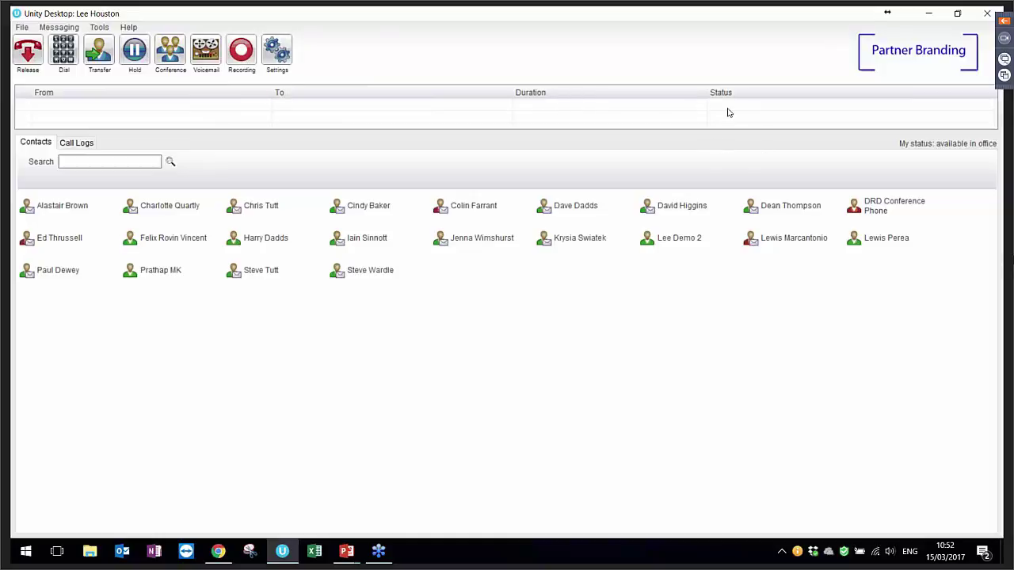
left_click(244, 63)
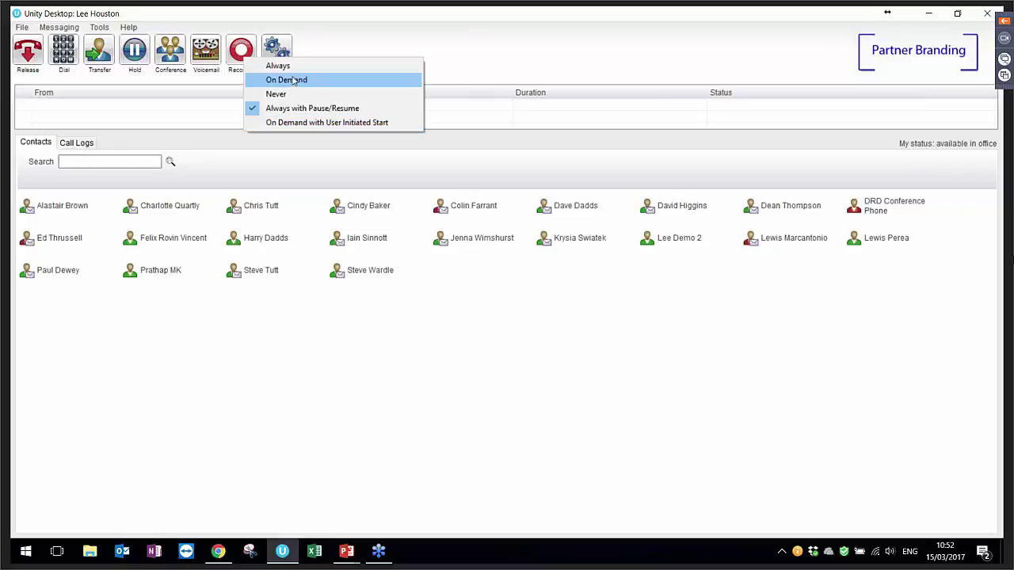
left_click(313, 56)
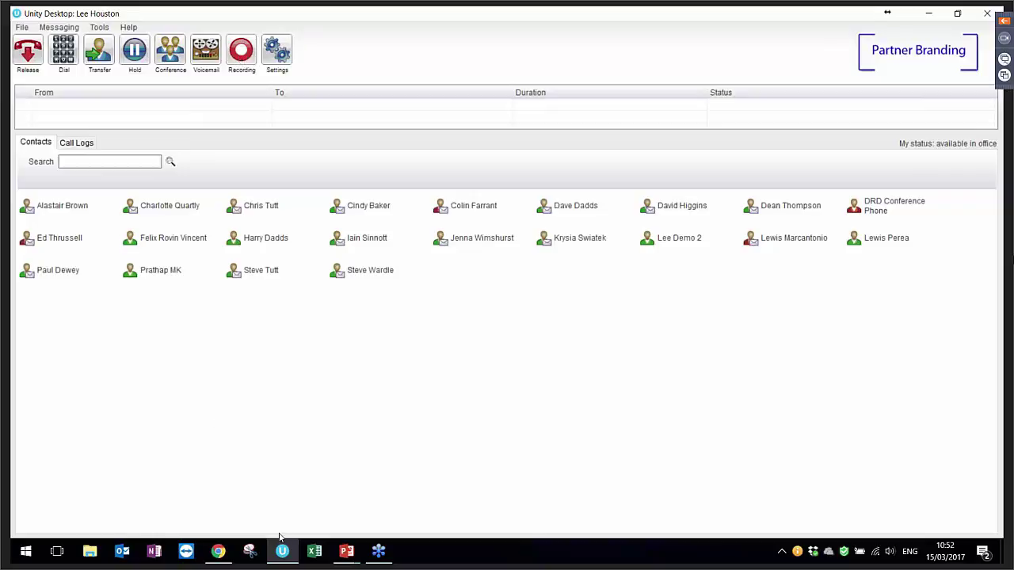
- Switch to the call-recording-webinar presentation in PowerPoint and present the Call Recording Control with Unity slide, ending the slide show when done
left_click(346, 557)
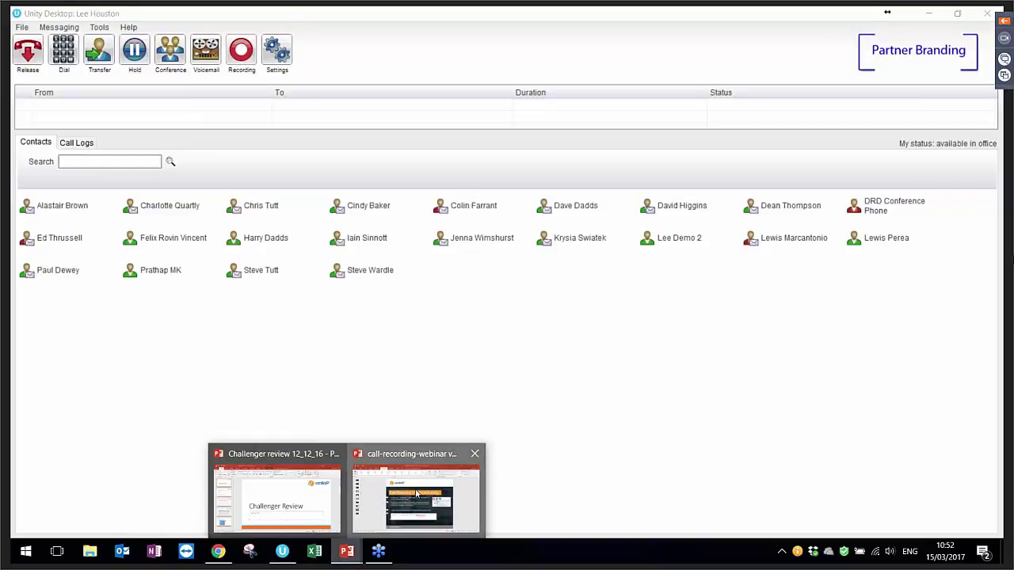
left_click(415, 489)
key("shift+F5")
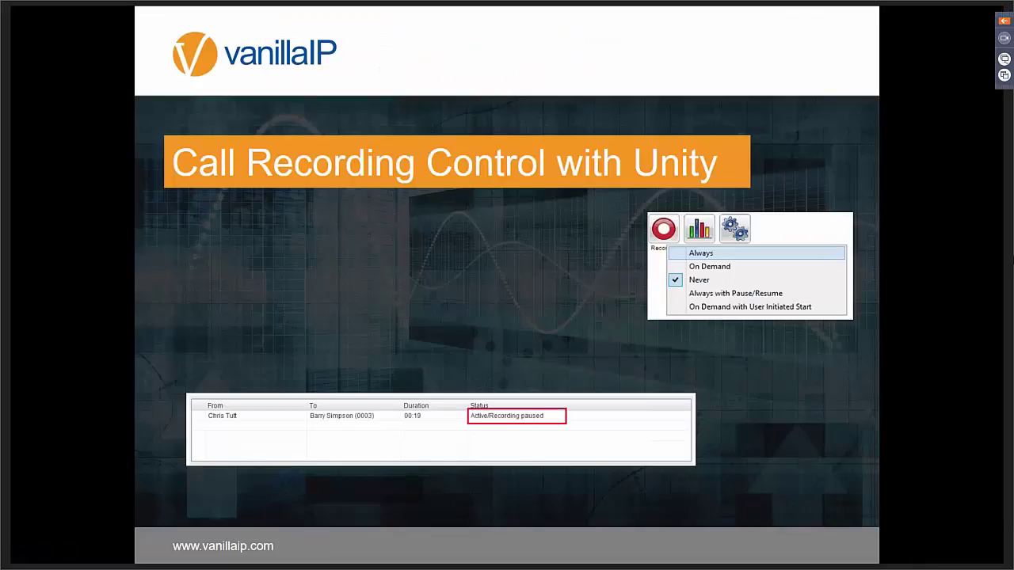
key("Right")
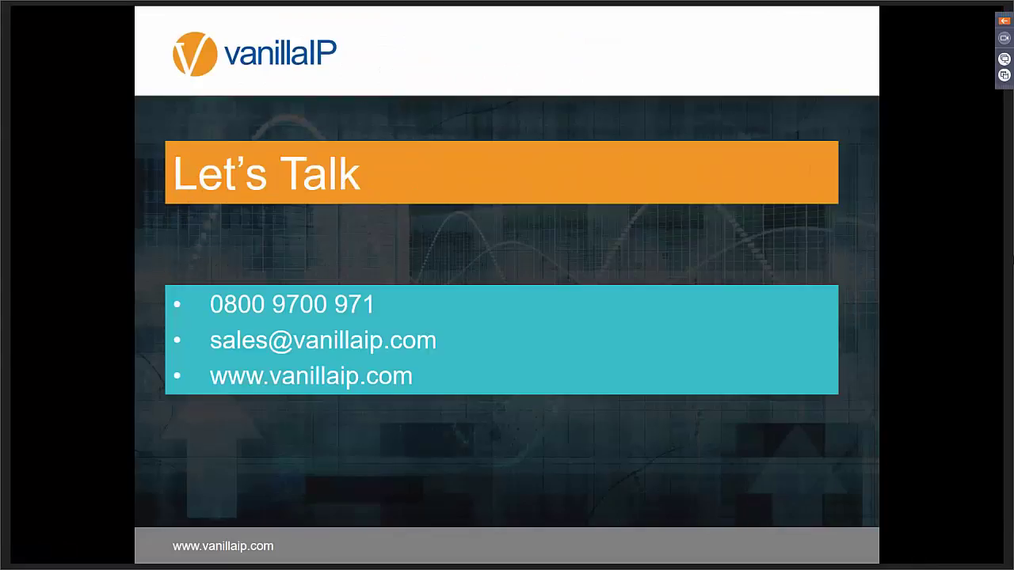
key("Left")
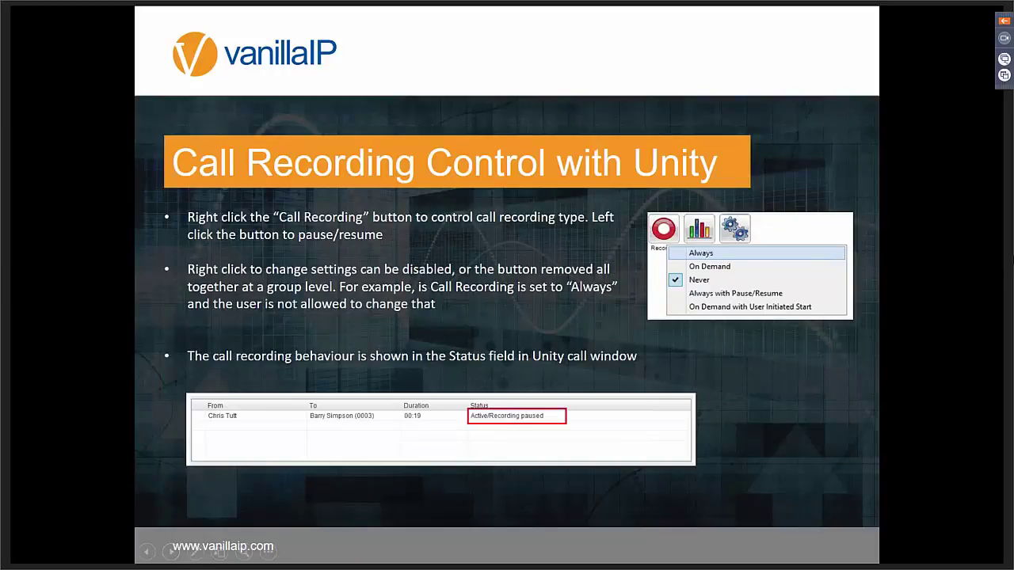
key("Escape")
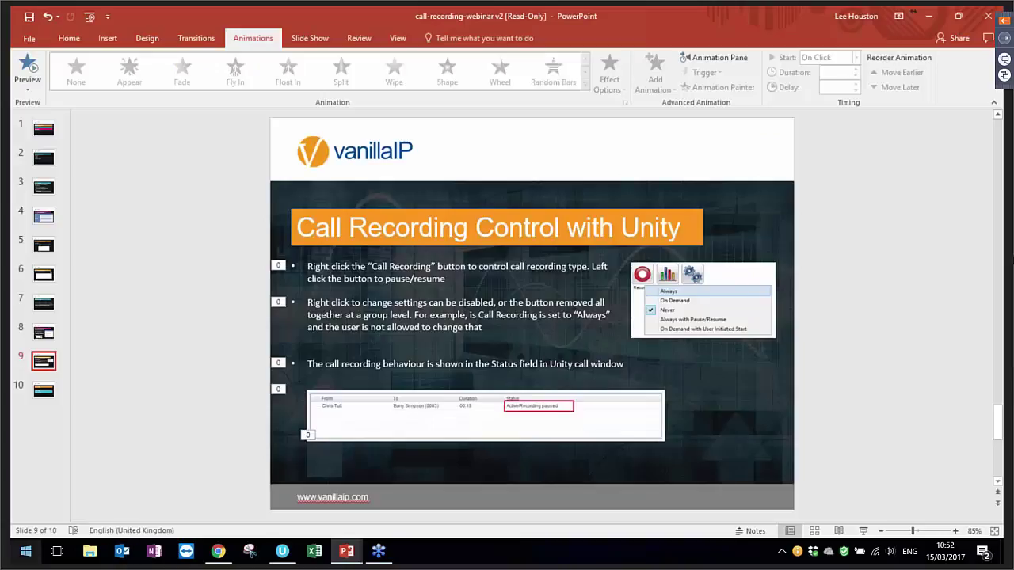
- Switch to the Uboss Call Logger page in Chrome and try to open the user's record from it
left_click(225, 554)
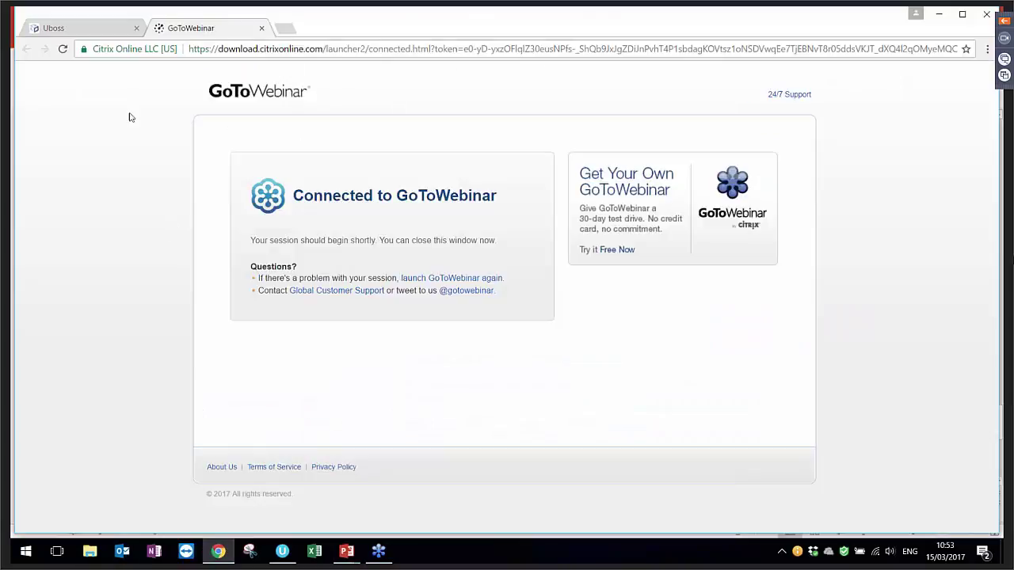
left_click(82, 32)
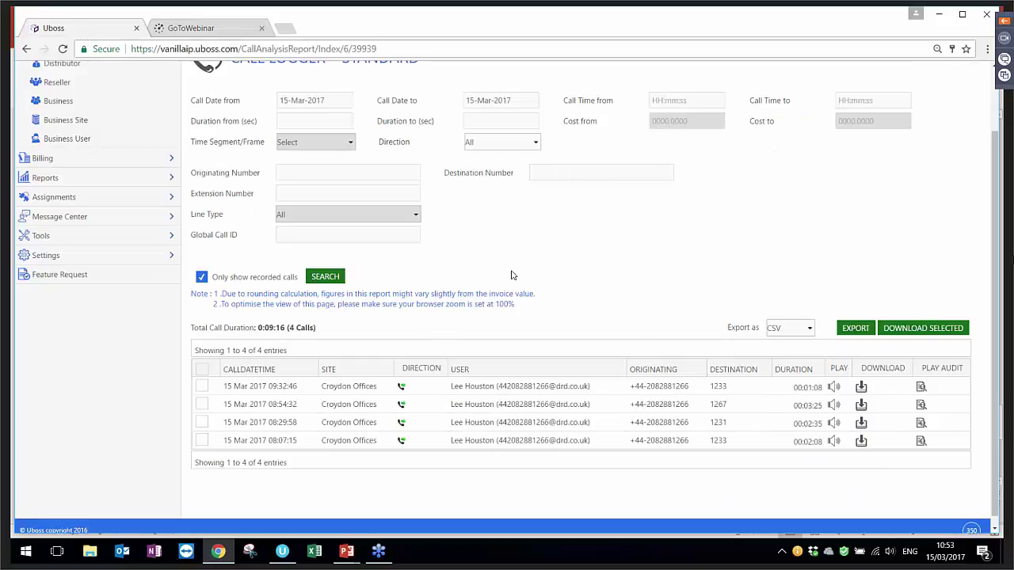
scroll(511, 275, "up", 2)
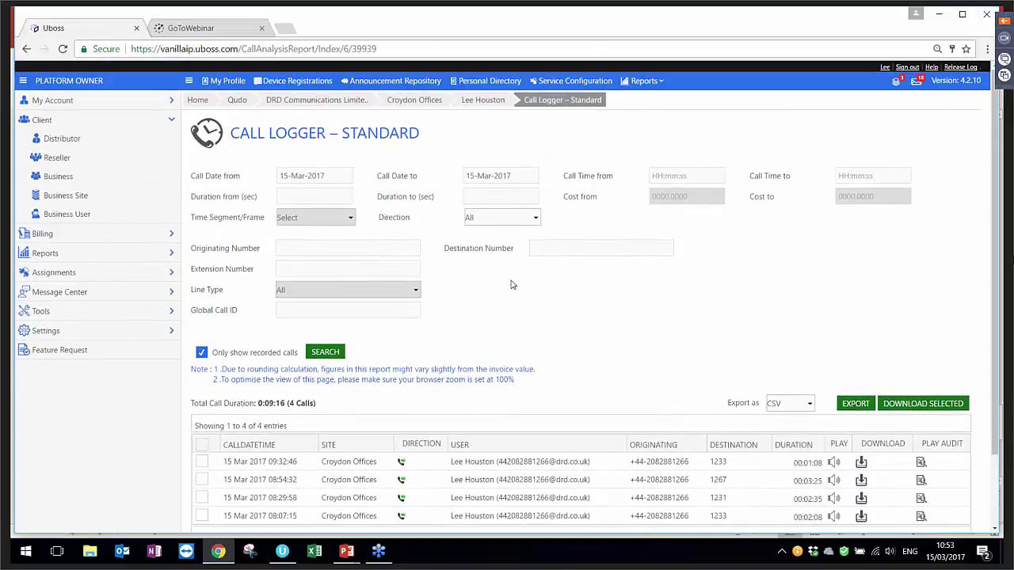
left_click(484, 101)
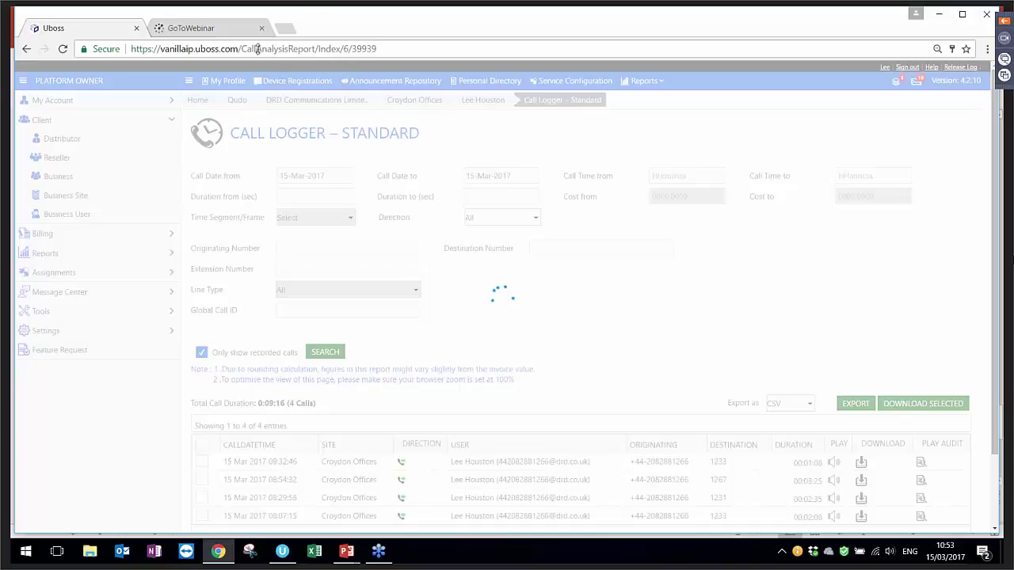
- Close the existing Uboss page and reopen Uboss from the saved bookmark in a new tab
left_click(136, 28)
left_click(162, 30)
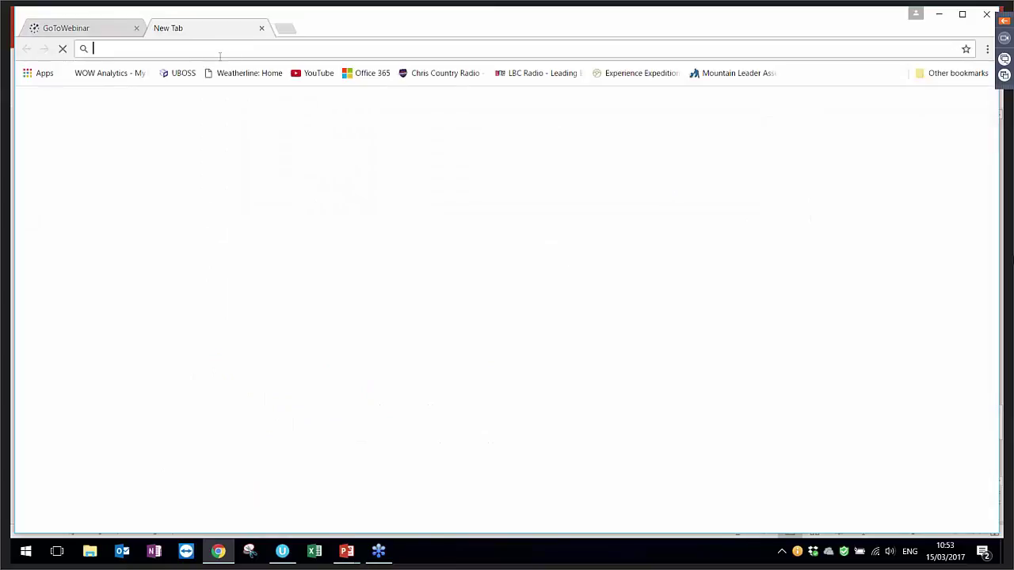
left_click(184, 74)
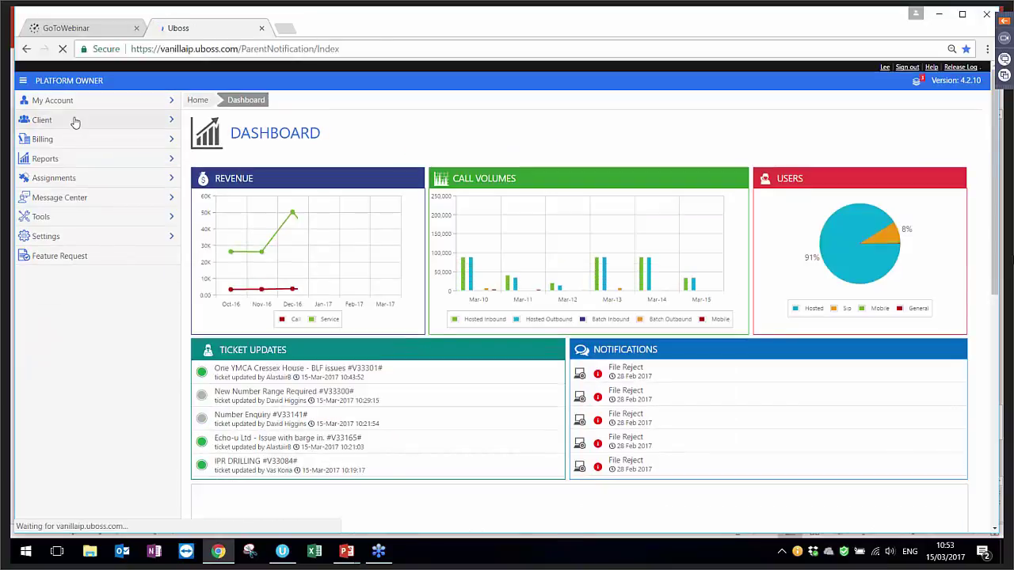
- Search the business users by the prefilled surname and open the DRD Communications Limited Sales Team user at Croydon Offices
left_click(75, 120)
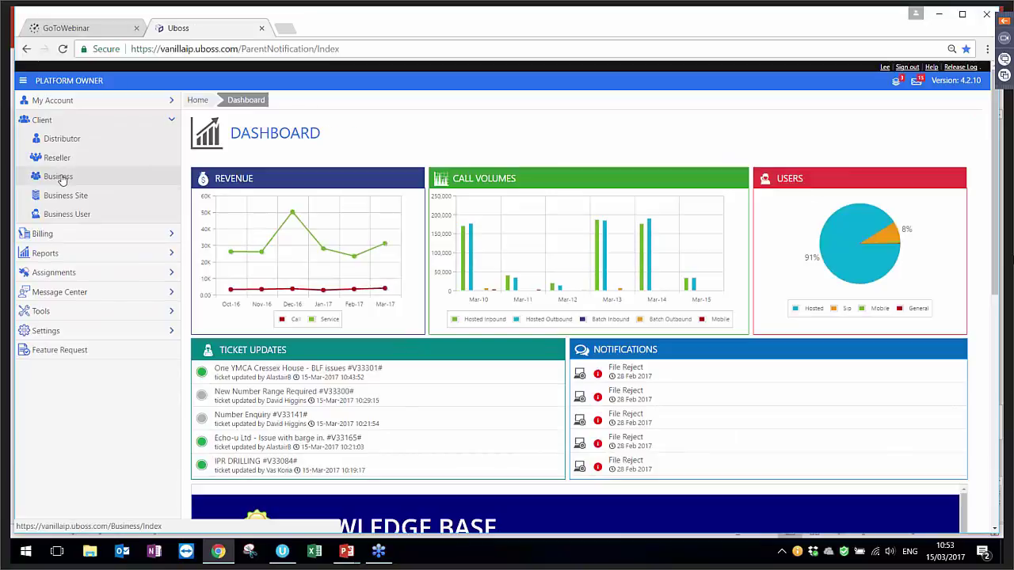
left_click(67, 214)
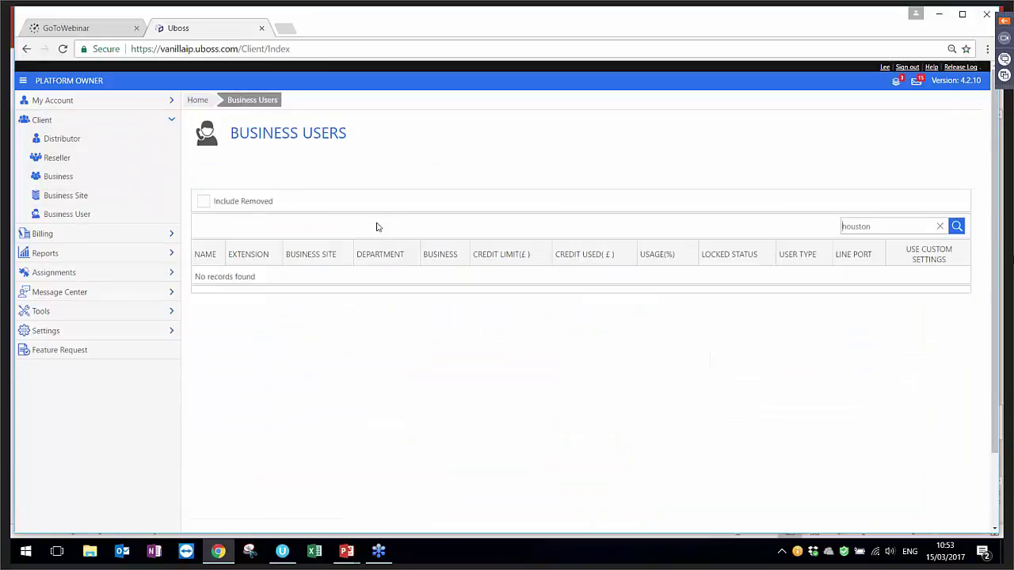
left_click(956, 226)
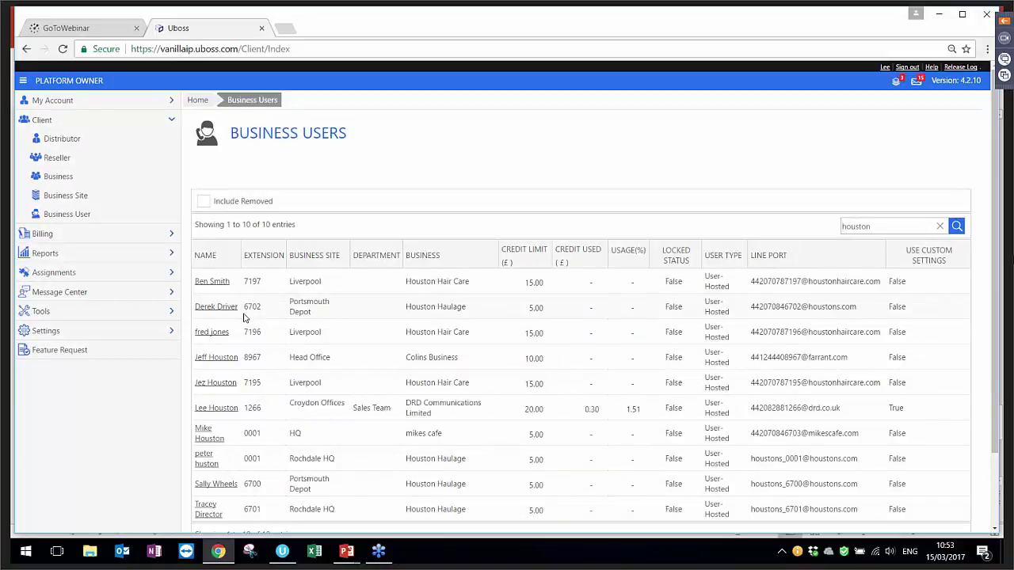
scroll(244, 317, "down", 1)
left_click(210, 400)
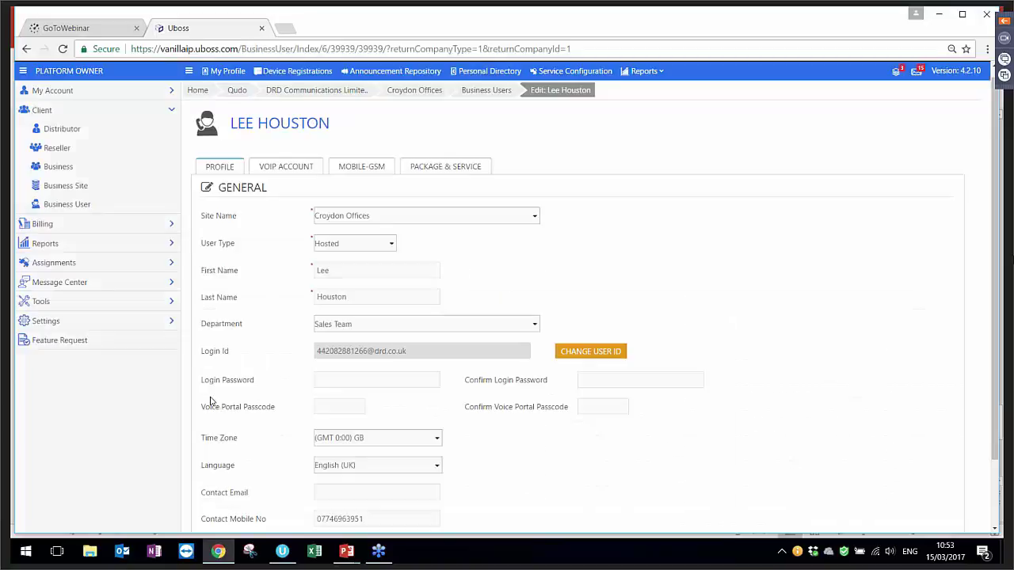
- Open the user's Call Logger – Standard report, clear Internal Calls and External Calls, and search for recorded calls only
left_click(644, 81)
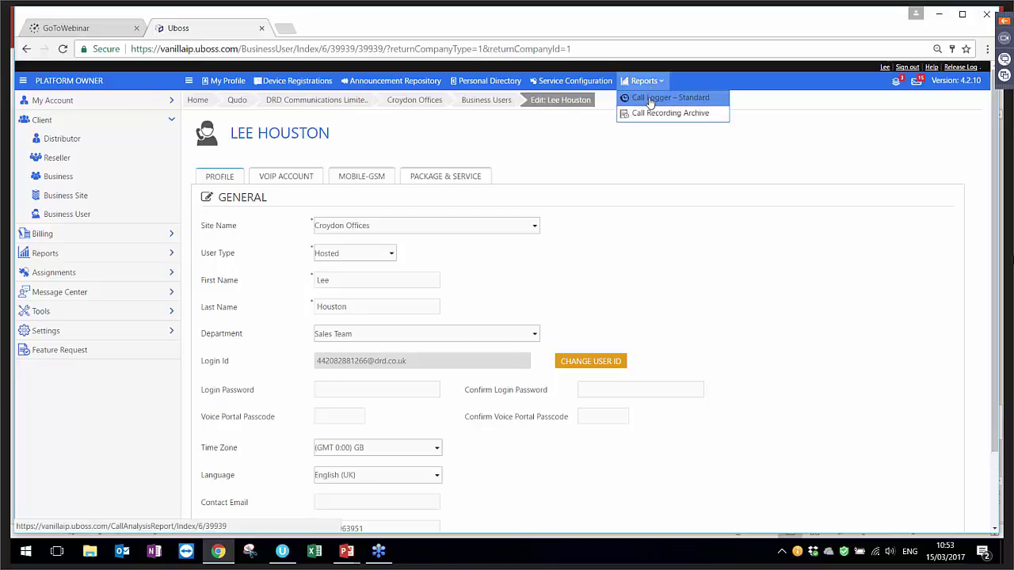
left_click(649, 102)
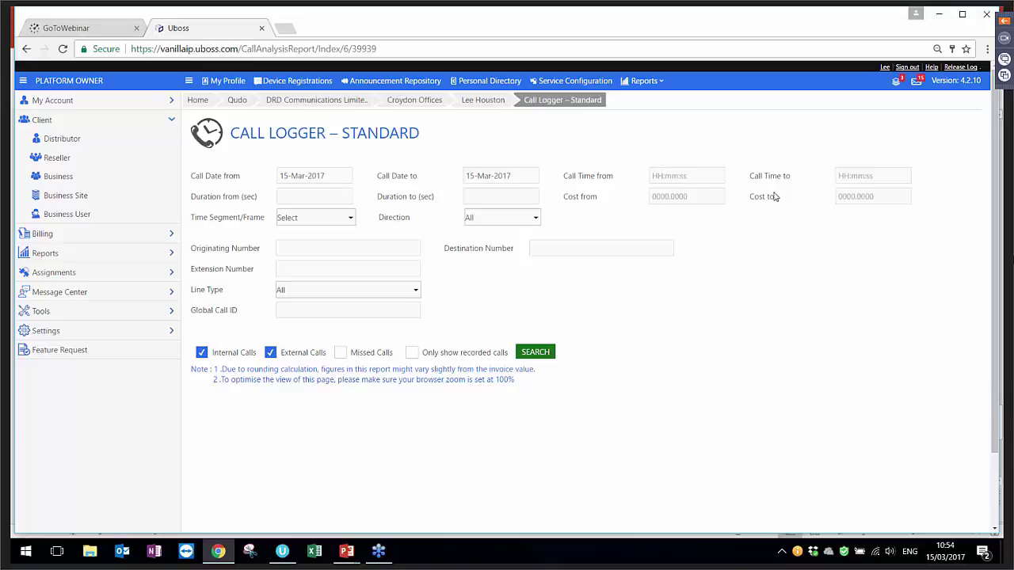
left_click(535, 221)
left_click(533, 227)
left_click(206, 353)
left_click(271, 353)
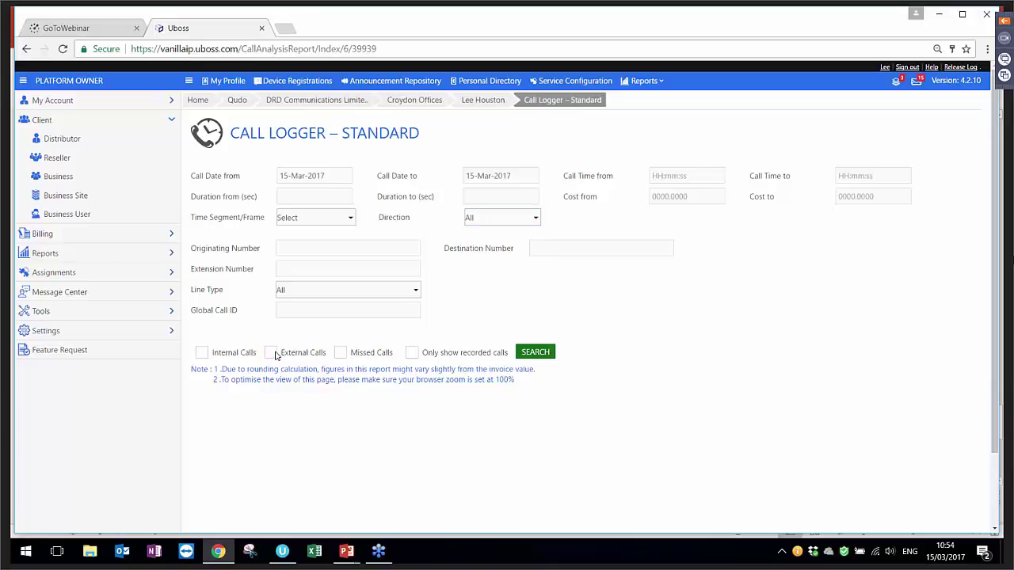
left_click(411, 354)
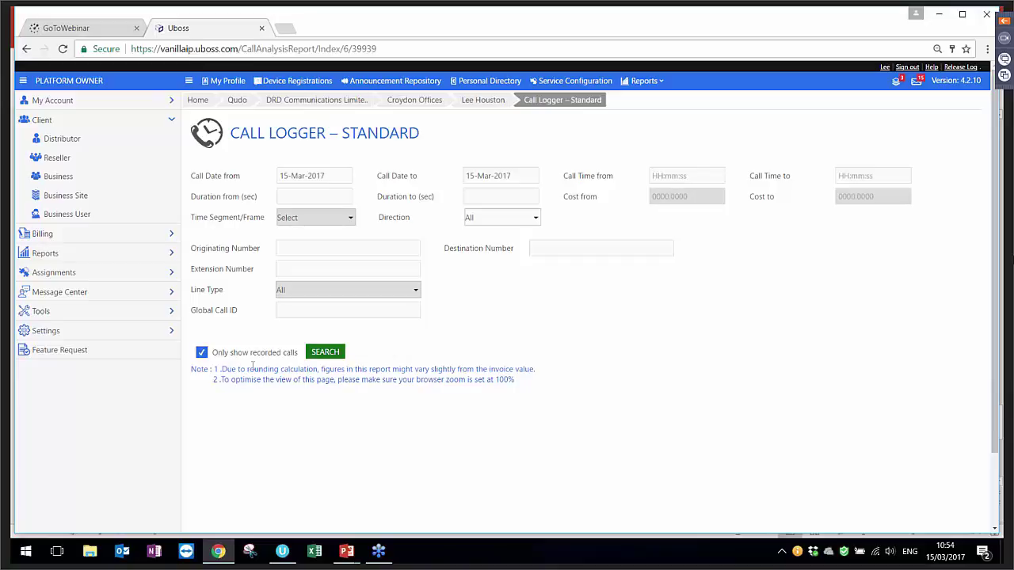
left_click(323, 355)
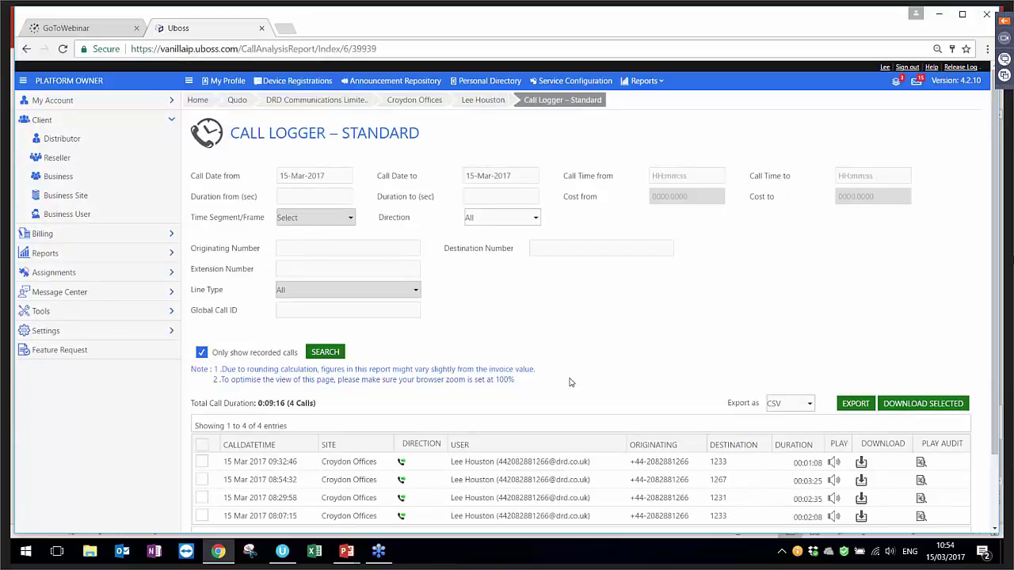
- Review the play audit activity log of the 15 Mar 2017 08:54:32 call, and close it
scroll(569, 382, "down", 2)
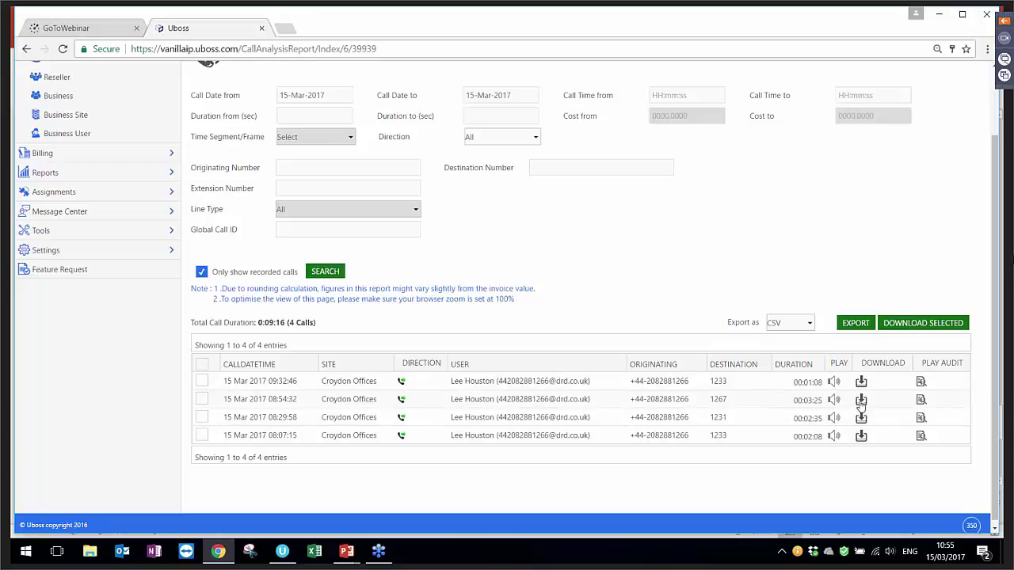
left_click(921, 402)
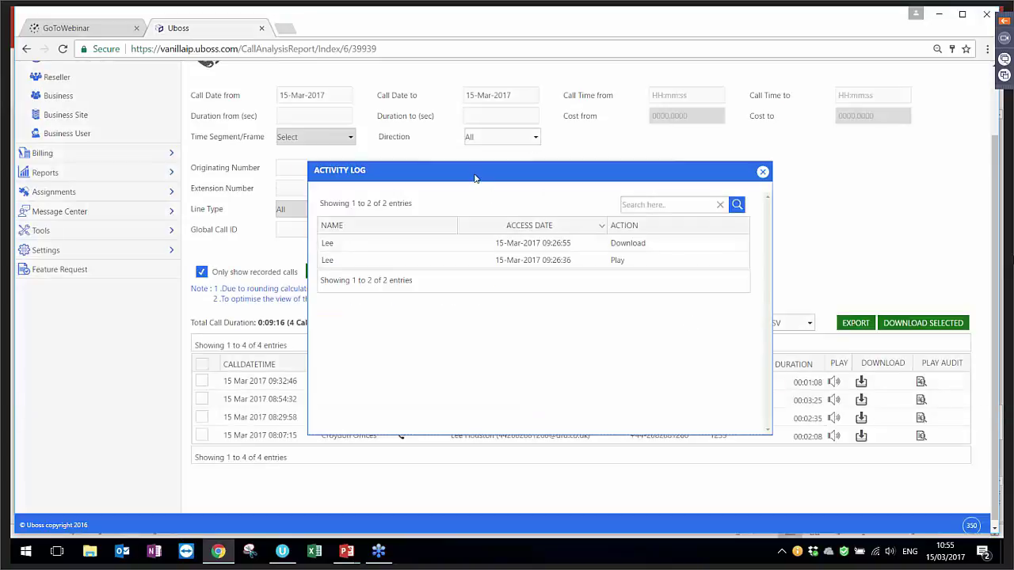
left_click_drag(476, 176, 545, 139)
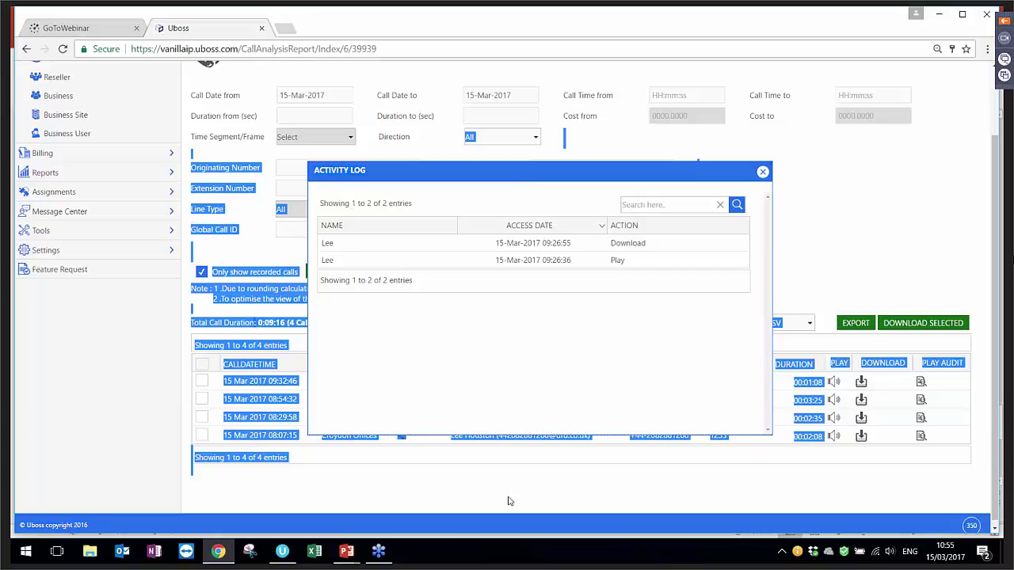
left_click(686, 393)
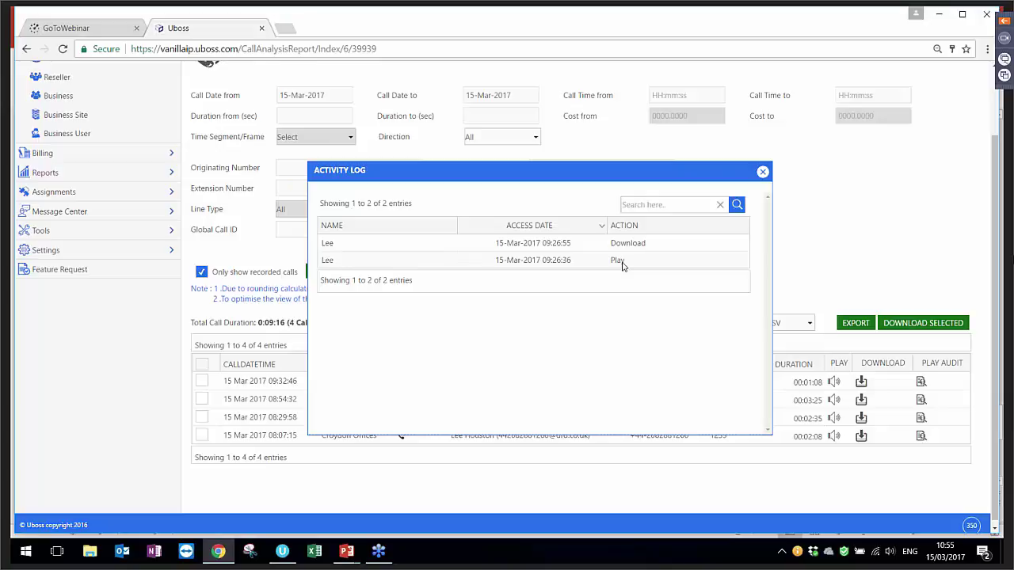
left_click(762, 173)
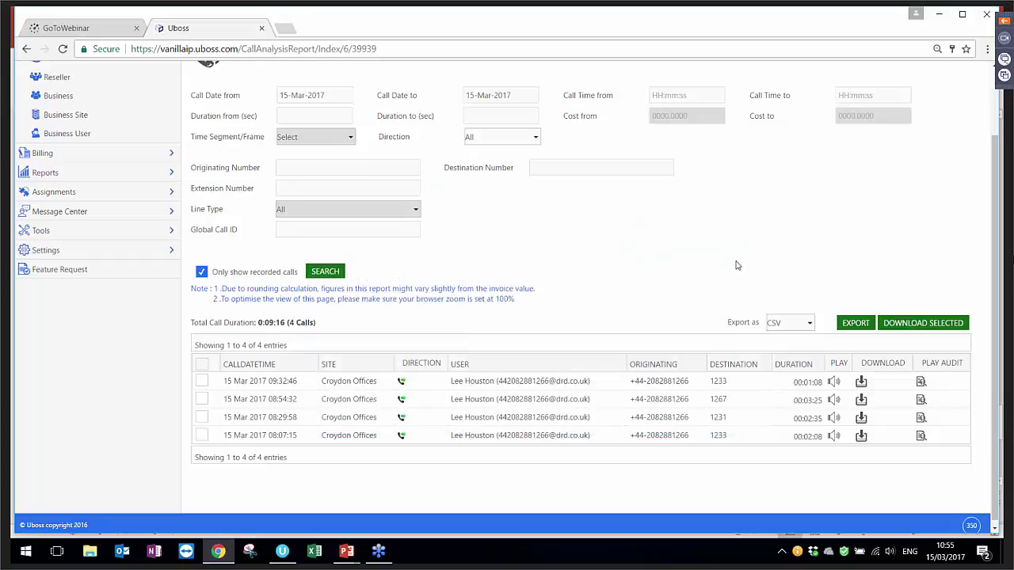
- Check the play audit log of the 09:32:46 call, reopen the 08:54:32 call's log for comparison, and close it
left_click(922, 383)
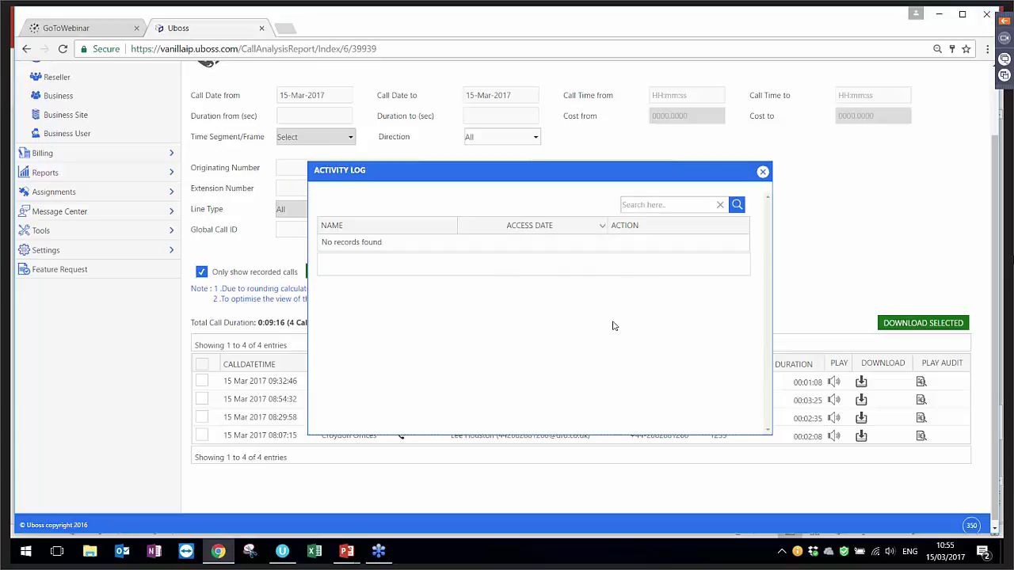
left_click(764, 173)
left_click(921, 407)
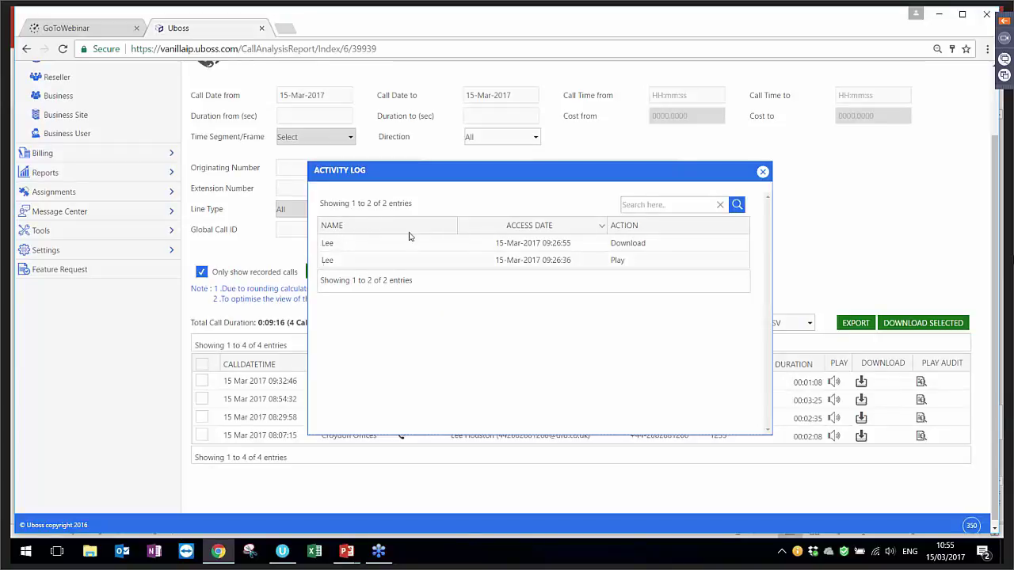
left_click(762, 173)
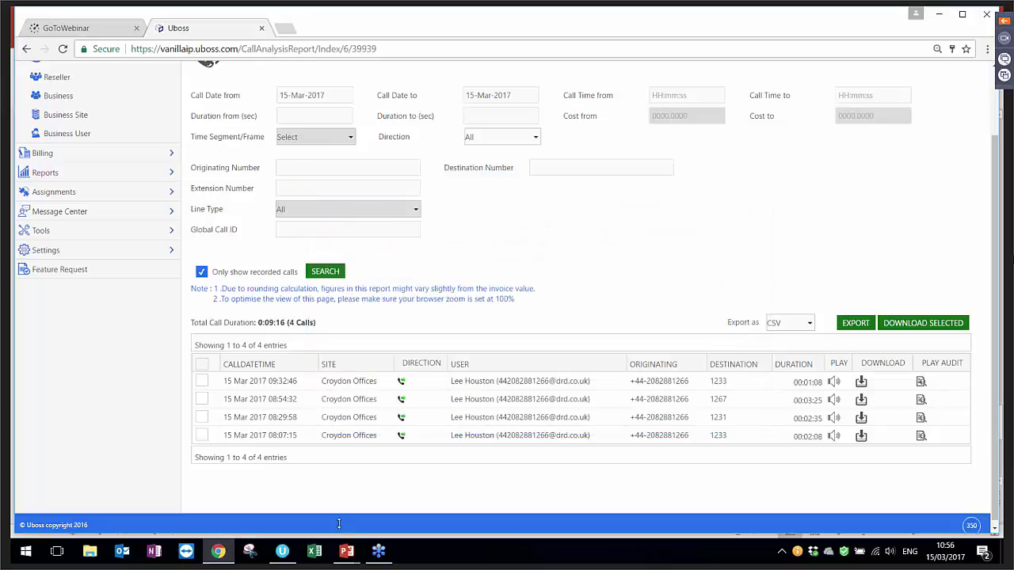